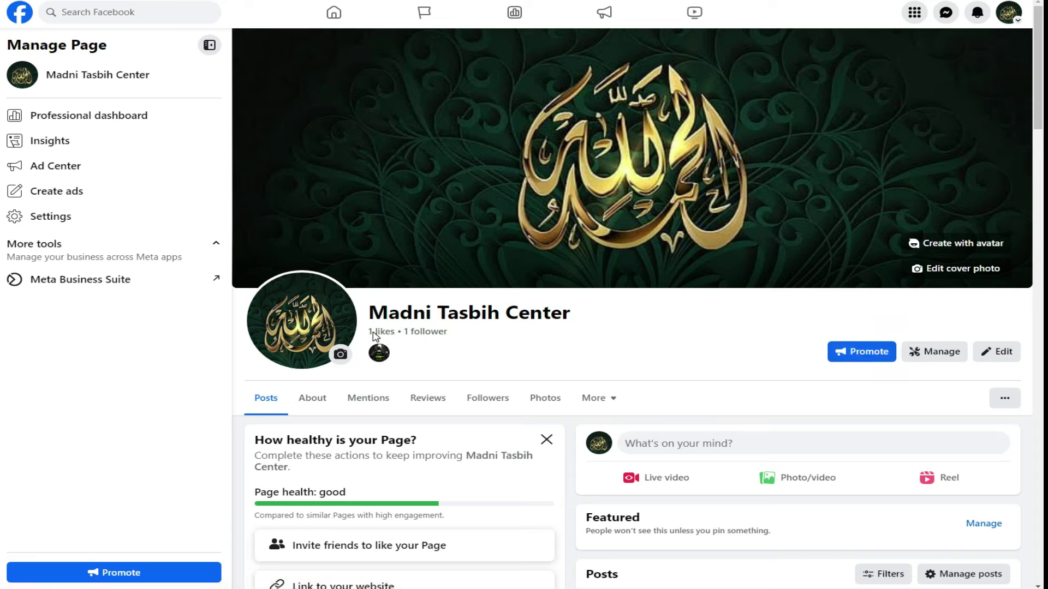
- Start promoting the Madni Tasbih Center page and choose to create a new ad
left_click(862, 359)
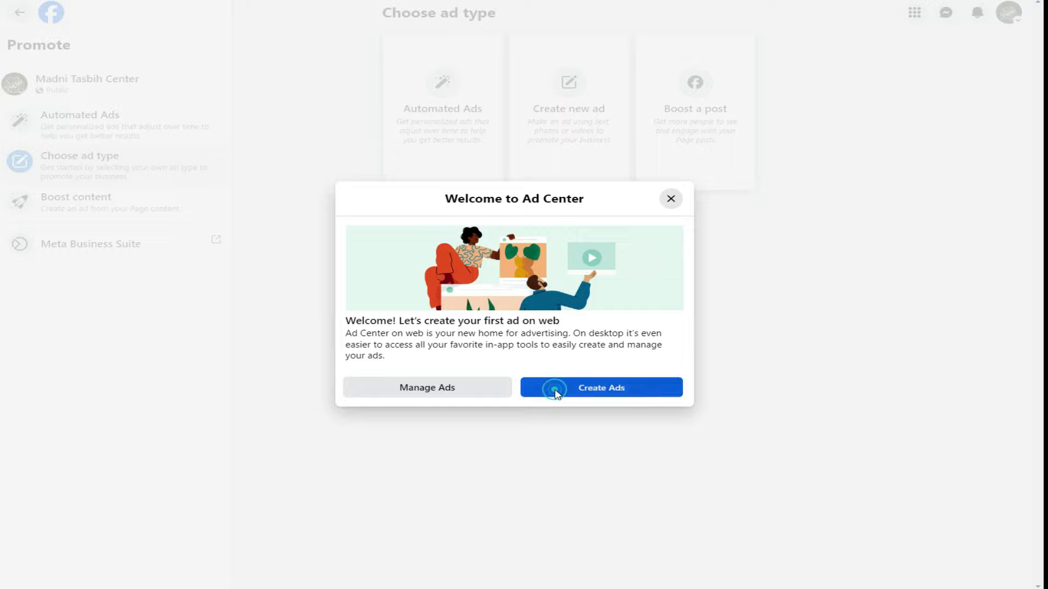
left_click(557, 392)
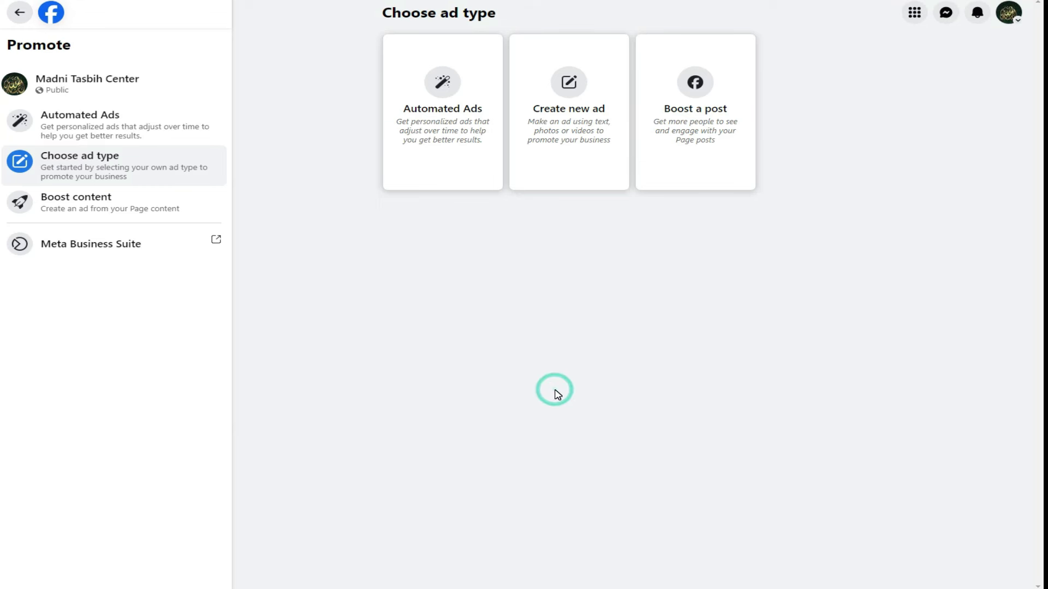
left_click(565, 151)
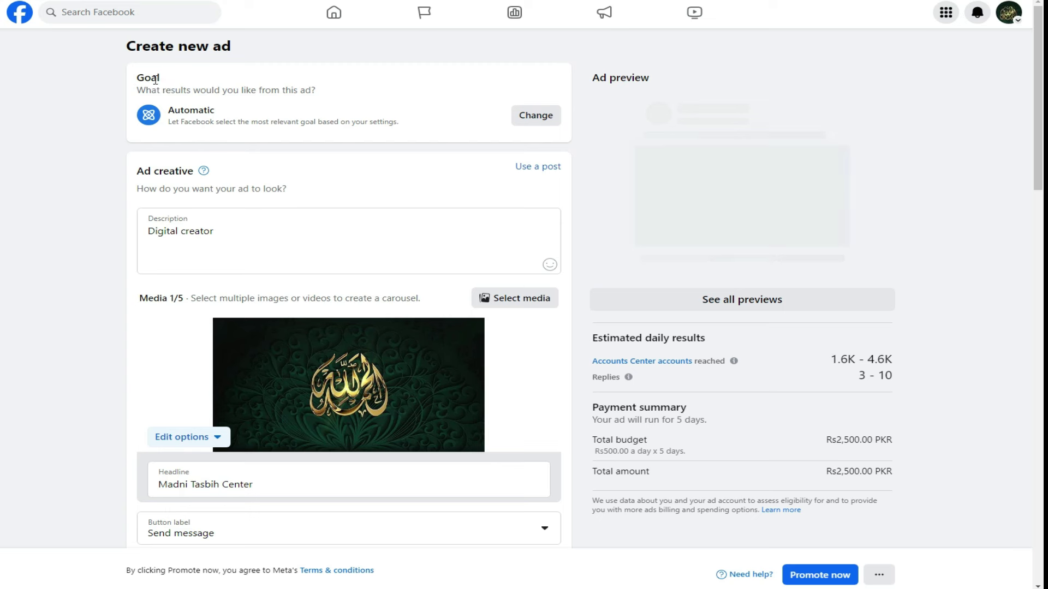
- Change the ad's goal to Get more Page likes and save it
left_click_drag(135, 79, 179, 83)
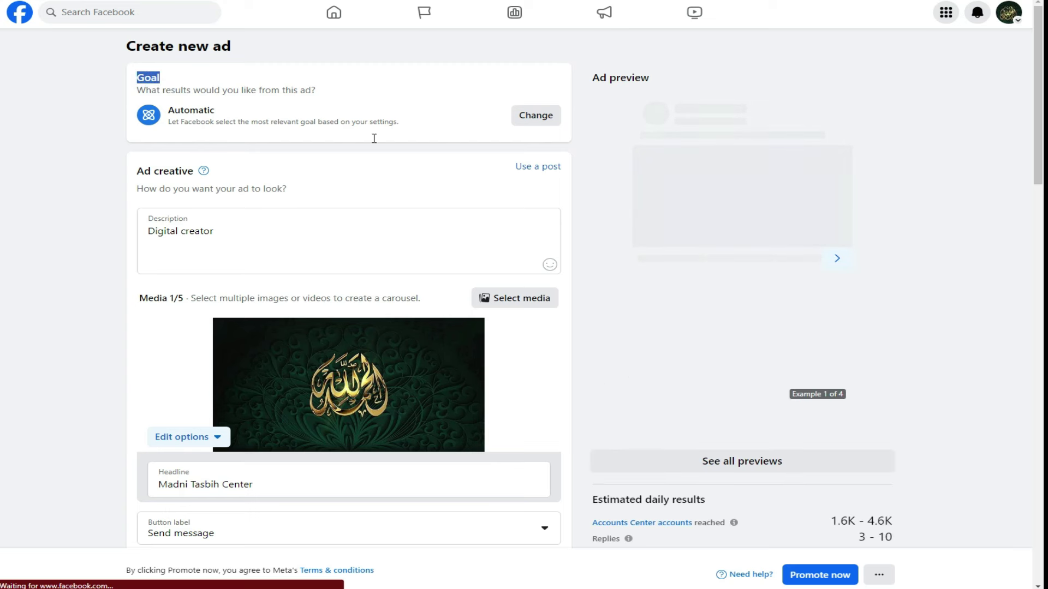
left_click(527, 115)
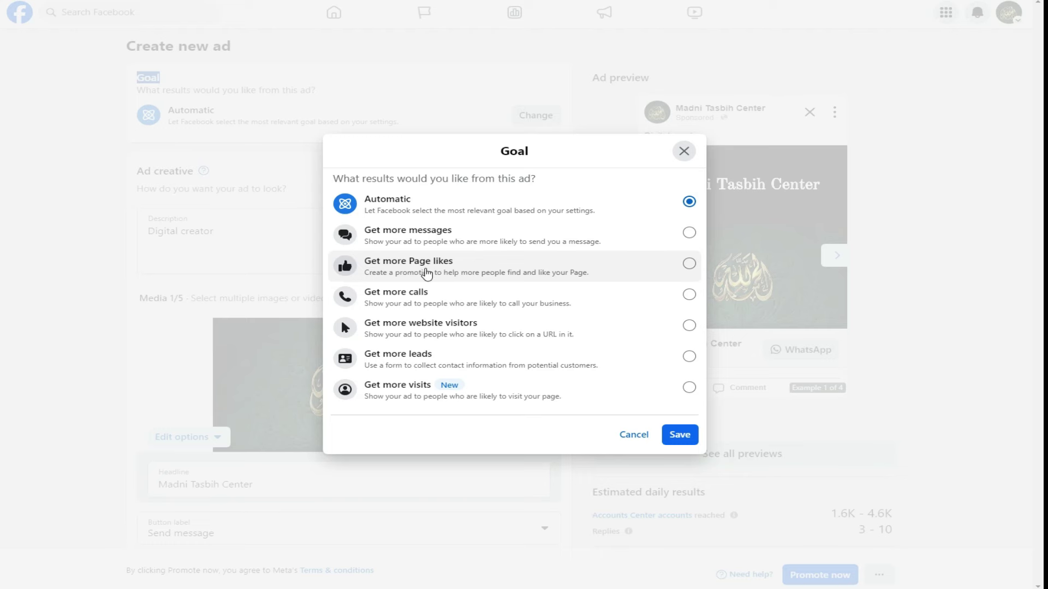
left_click(426, 273)
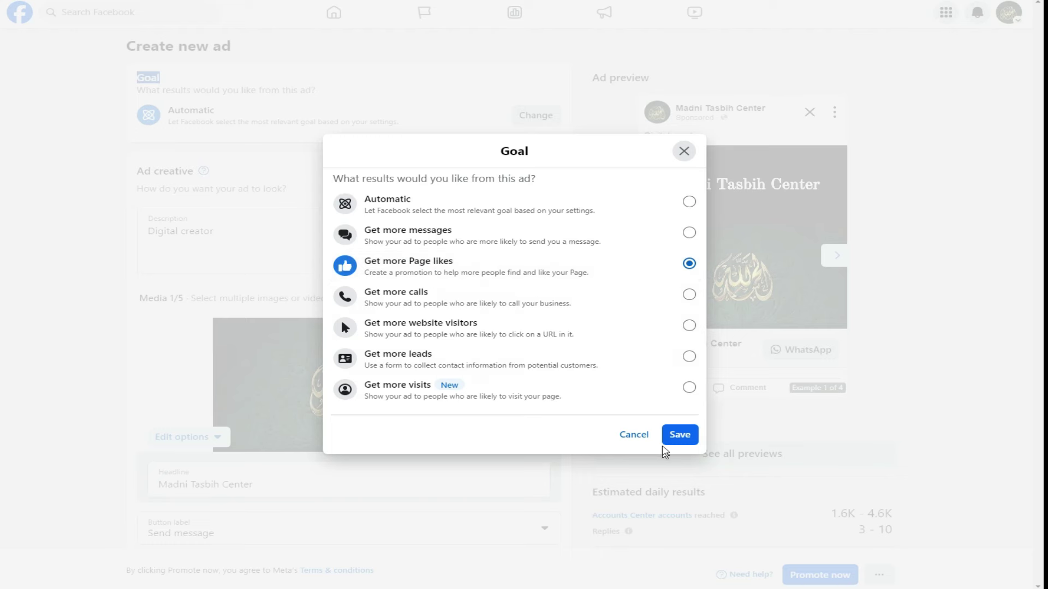
left_click(676, 434)
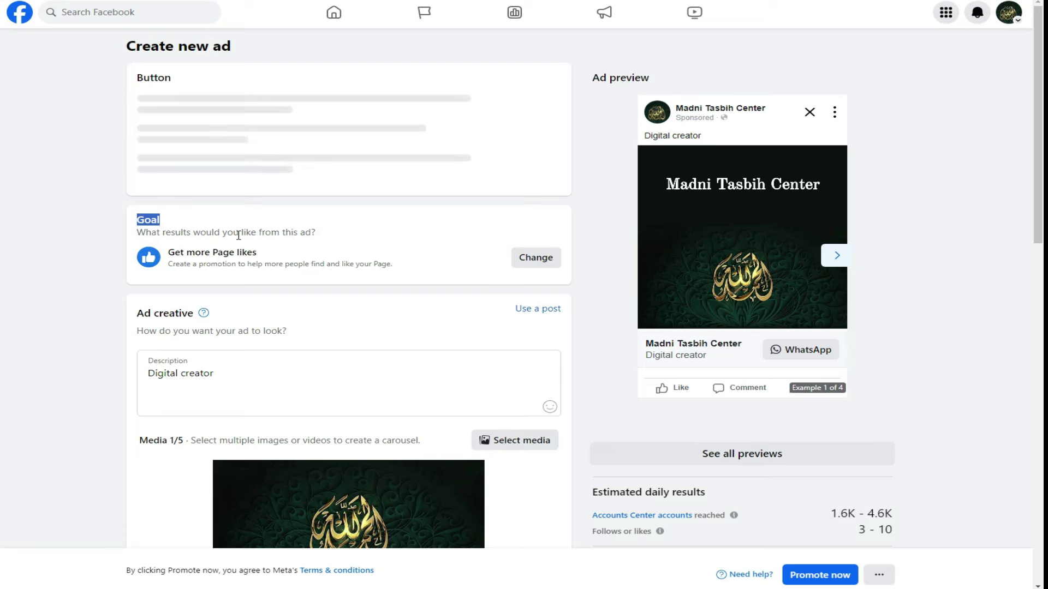
left_click(109, 183)
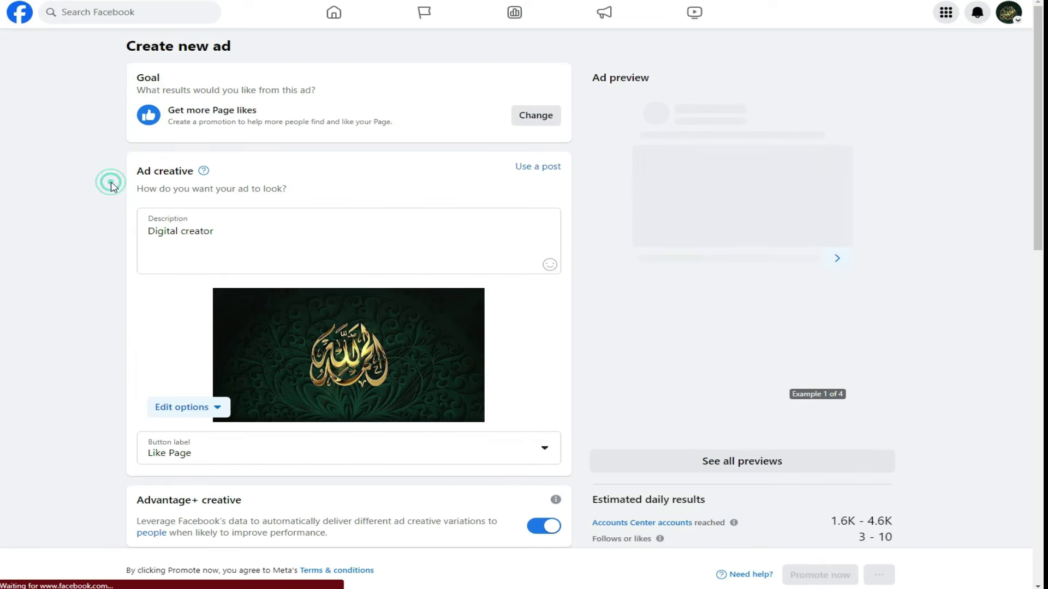
- Replace the ad description with the Urdu Hajj message from the open text file, beginning "ماشاء اللہ اگر آپ حج پر جانے"
left_click(229, 247)
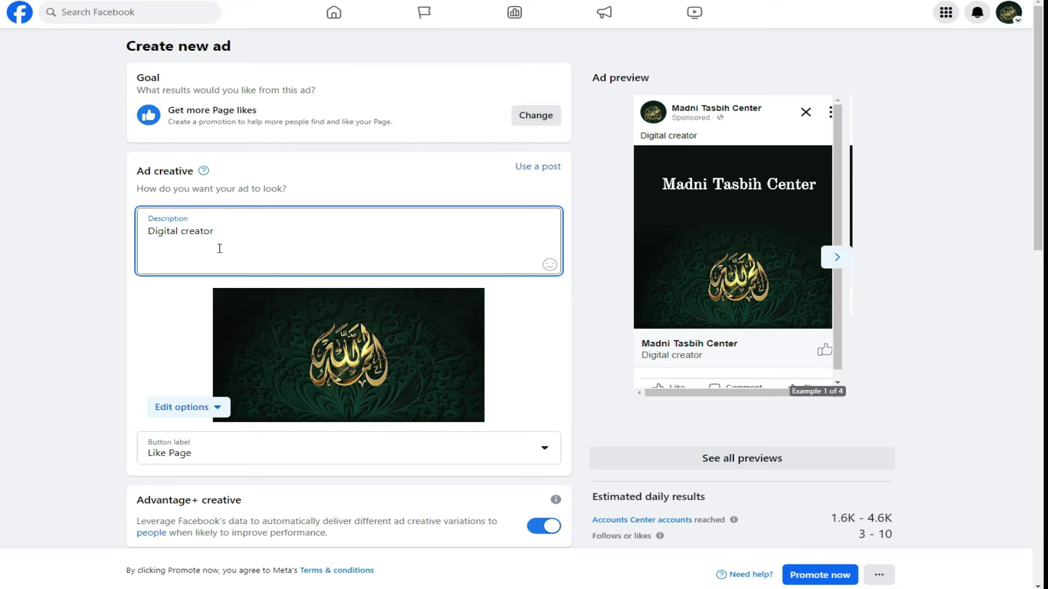
key("ctrl+a")
key("alt+Tab")
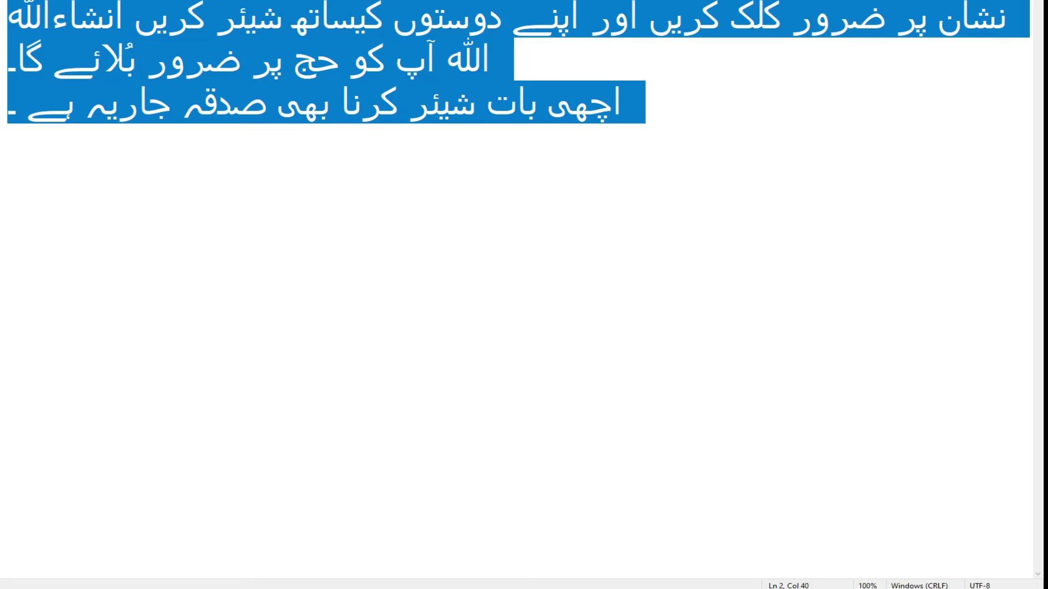
key("alt+Tab")
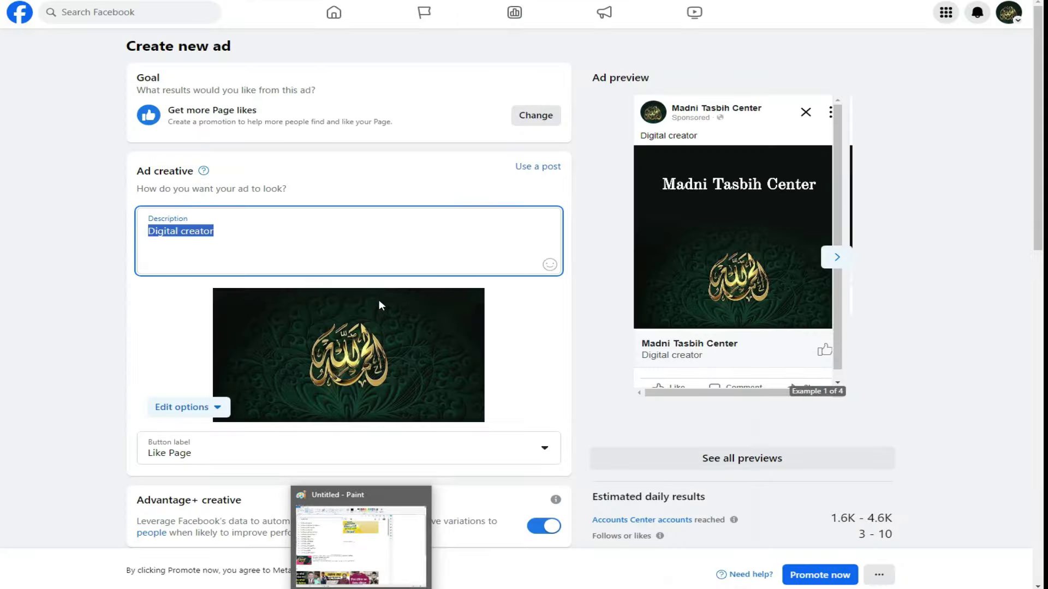
type("ماشاء اللہ اگر آپ حج پر جانے کے خواہش مند ہیں تو انگوٹھے کے نشان پر ضرور کلک کریں اور اپنے دوستوں کیساتھ شیئر کریں انشاءاللہ اللہ آپ کو حج پر ضرور بُلائے گا۔ اچھی بات شیئر کرنا بھی صدقہ جاریہ ہے ۔")
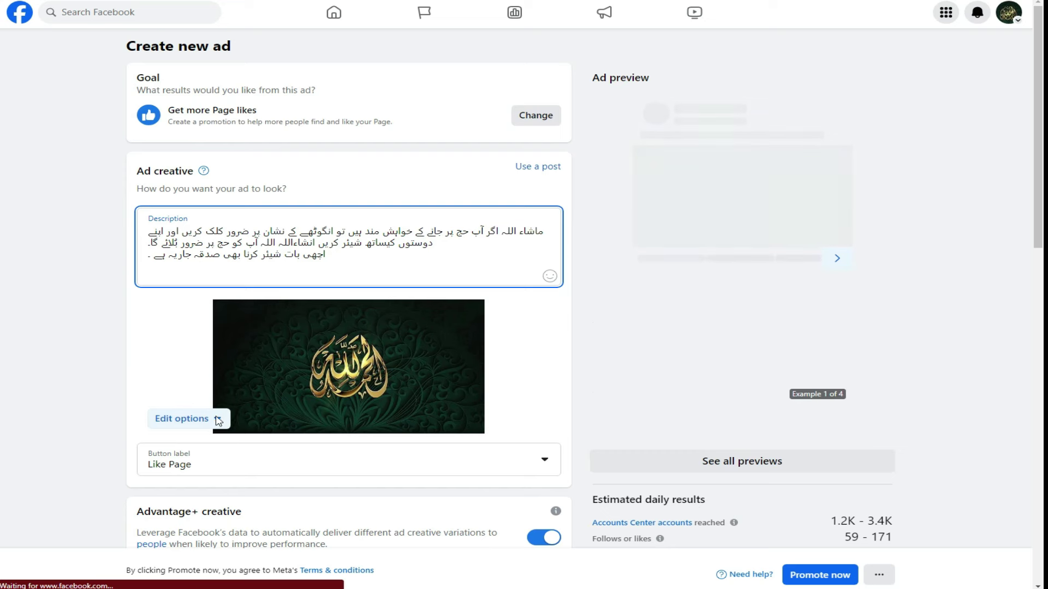
- Upload the image isl-31 from the Halal Tasbih folder on Old PC Data (F:) and remove the original green calligraphy image from the ad
left_click(213, 421)
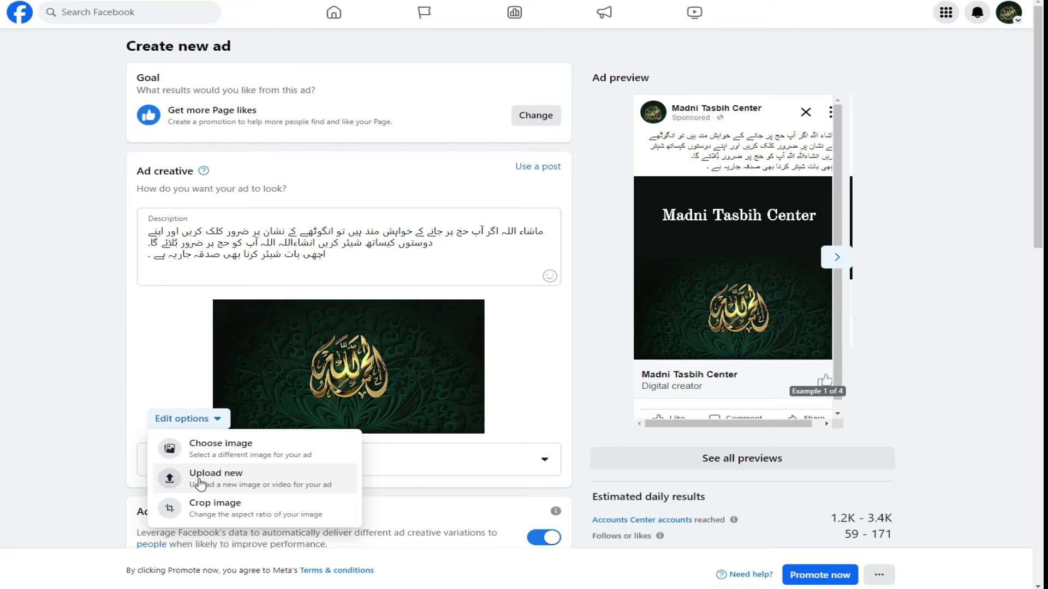
left_click(200, 483)
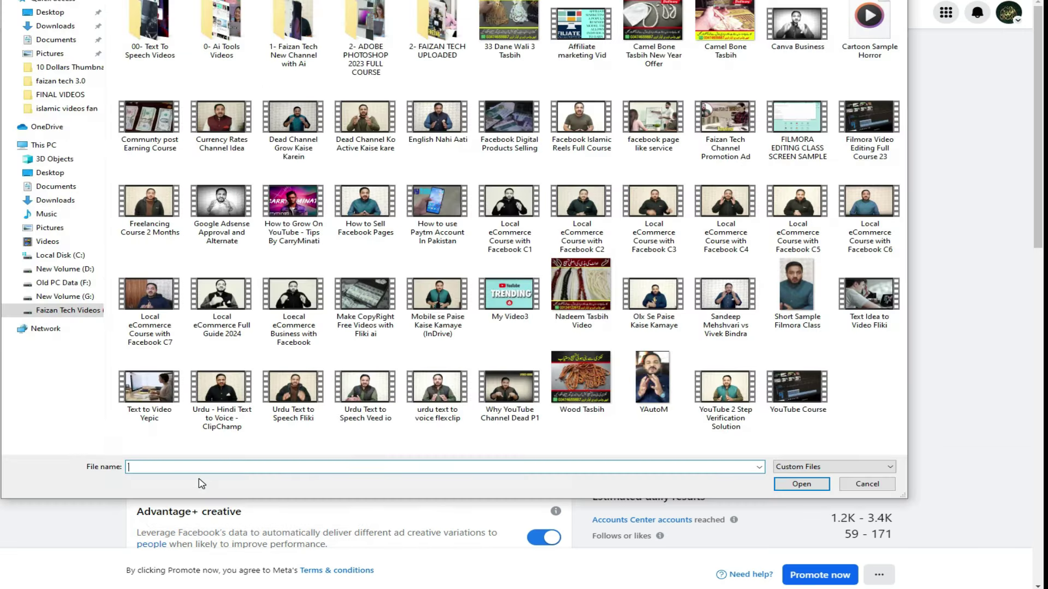
left_click(77, 283)
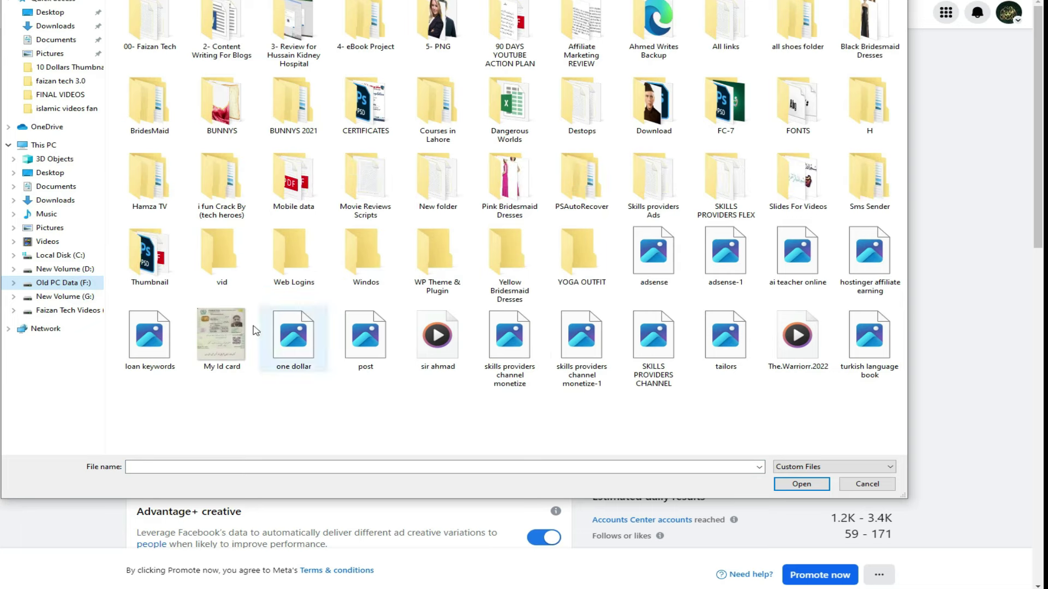
double_click(147, 256)
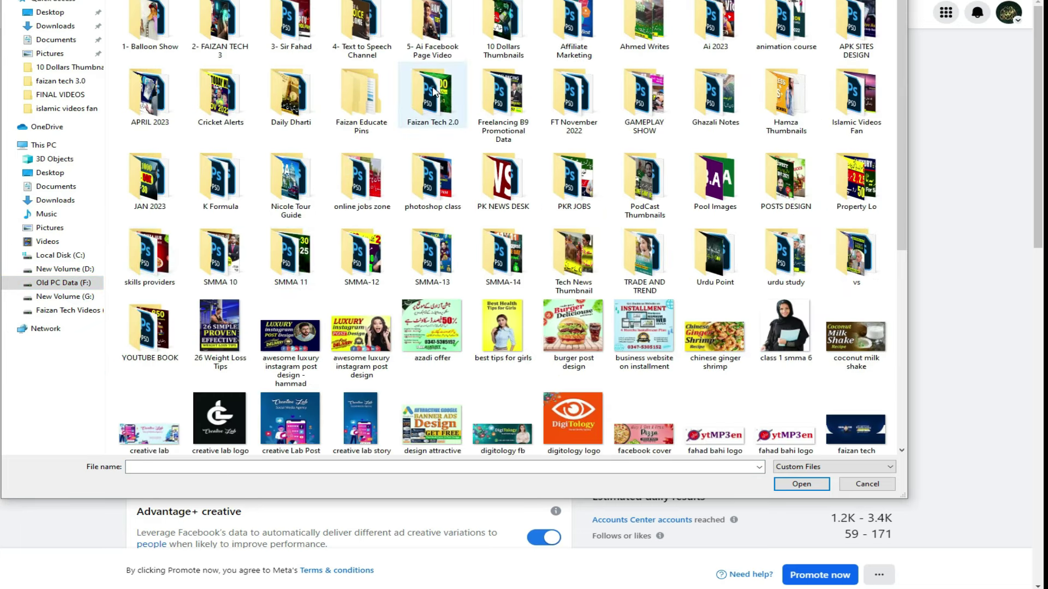
scroll(317, 165, "down", 5)
double_click(149, 27)
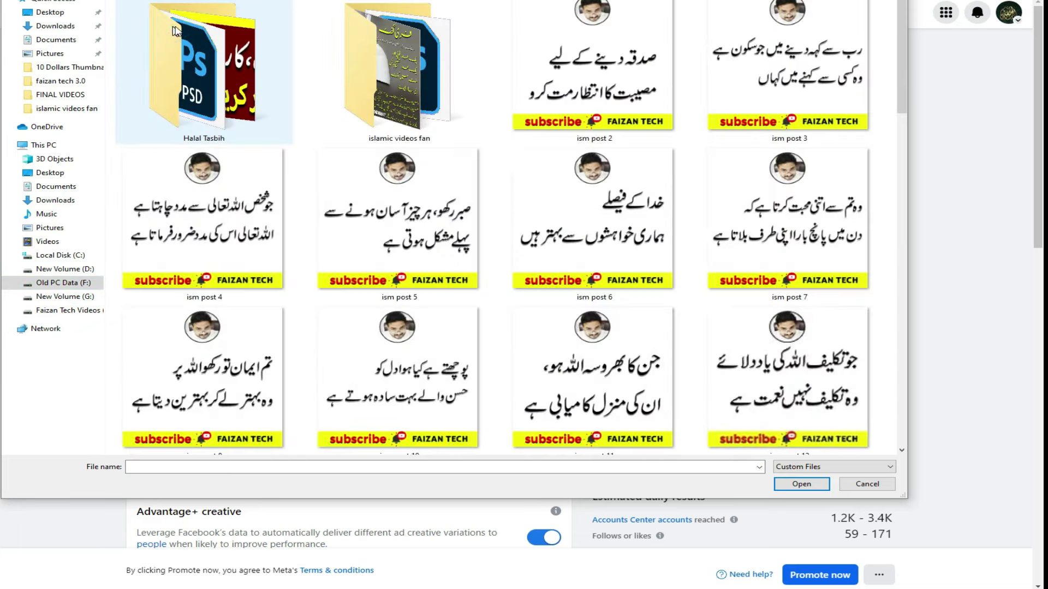
double_click(209, 44)
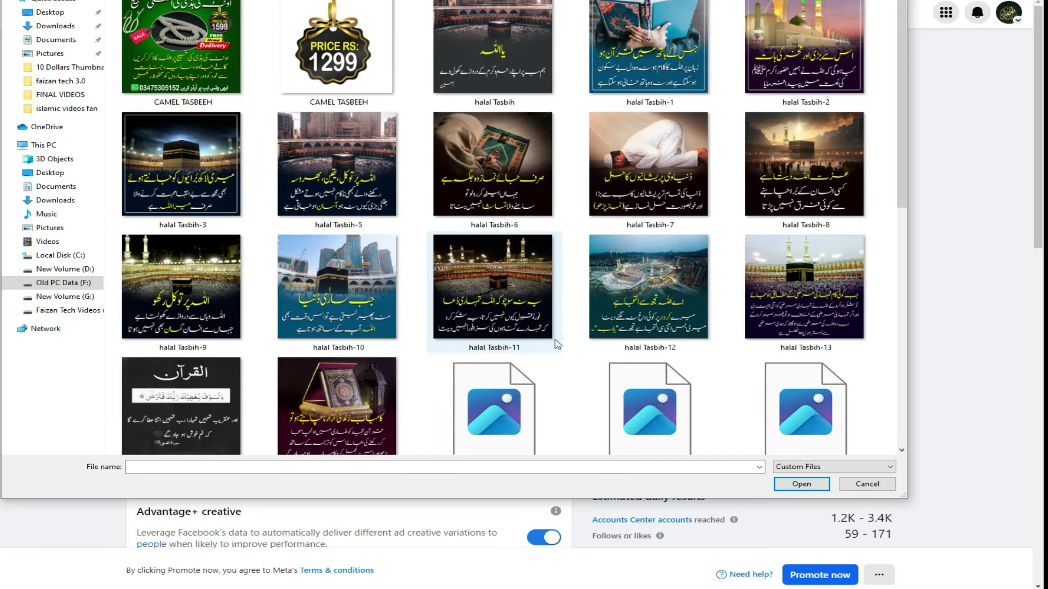
scroll(555, 327, "down", 3)
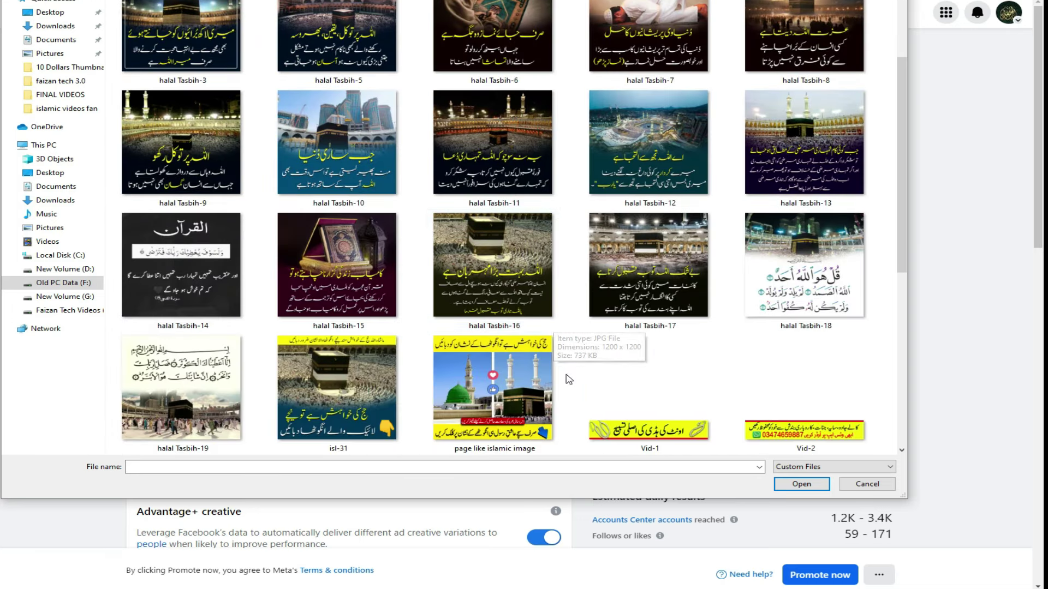
left_click(351, 371)
left_click(800, 484)
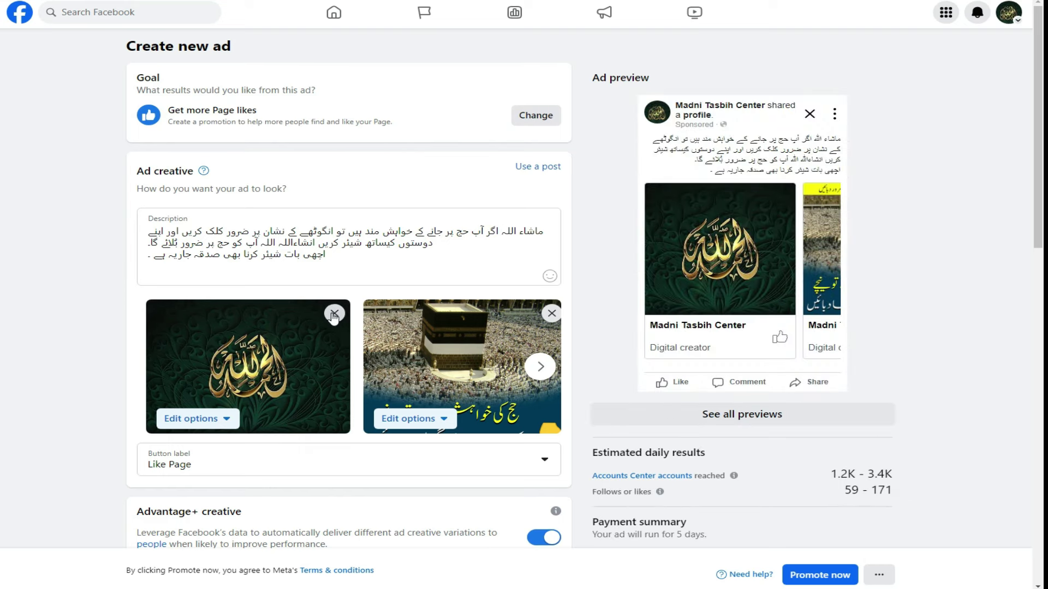
left_click(334, 314)
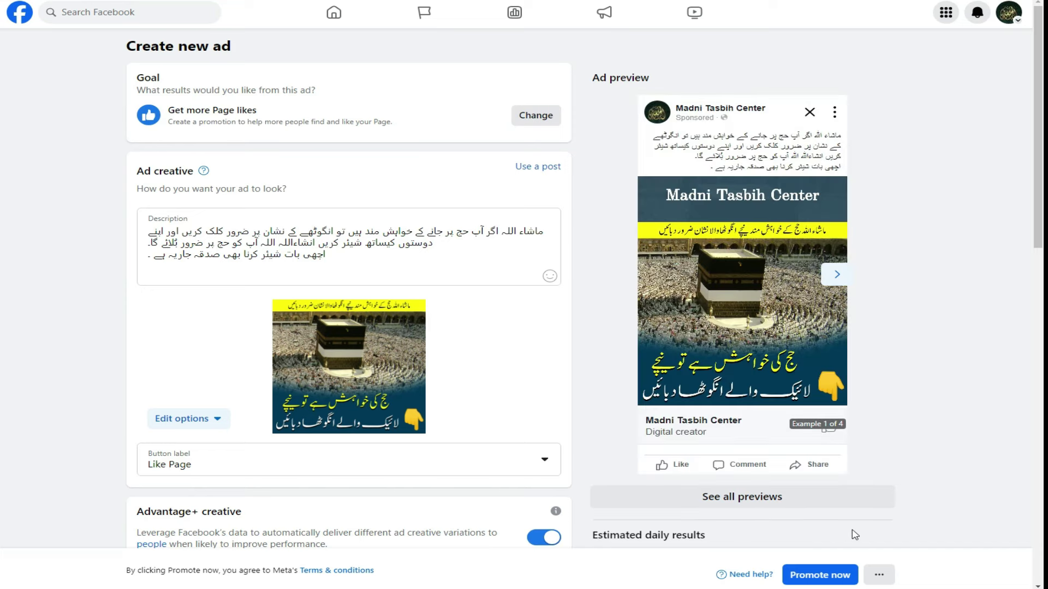
- Set the ad's duration to 6 days and its daily budget to Rs350
scroll(855, 534, "down", 2)
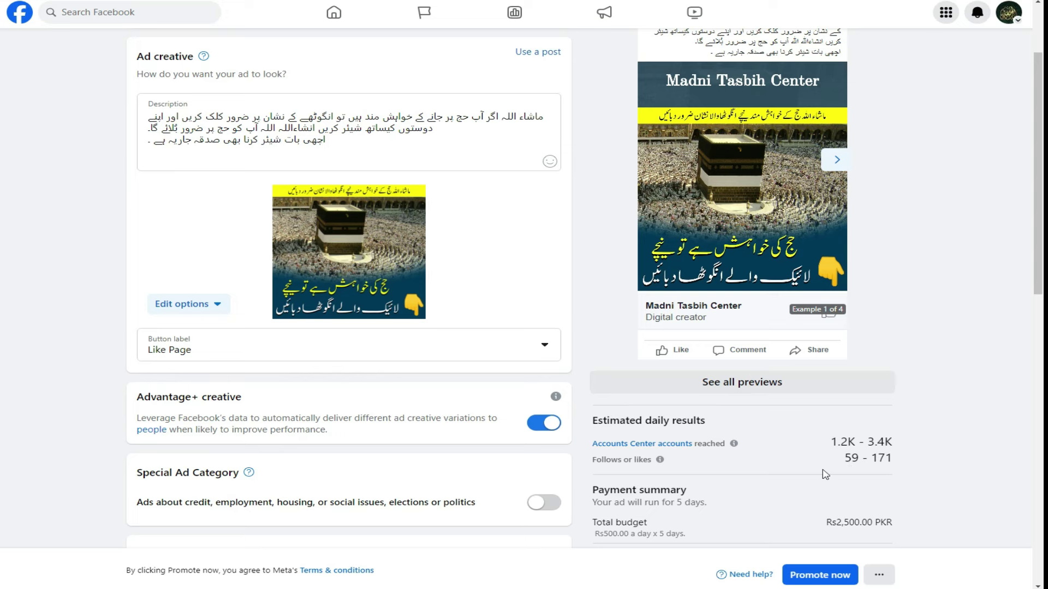
scroll(477, 452, "down", 2)
scroll(456, 425, "down", 3)
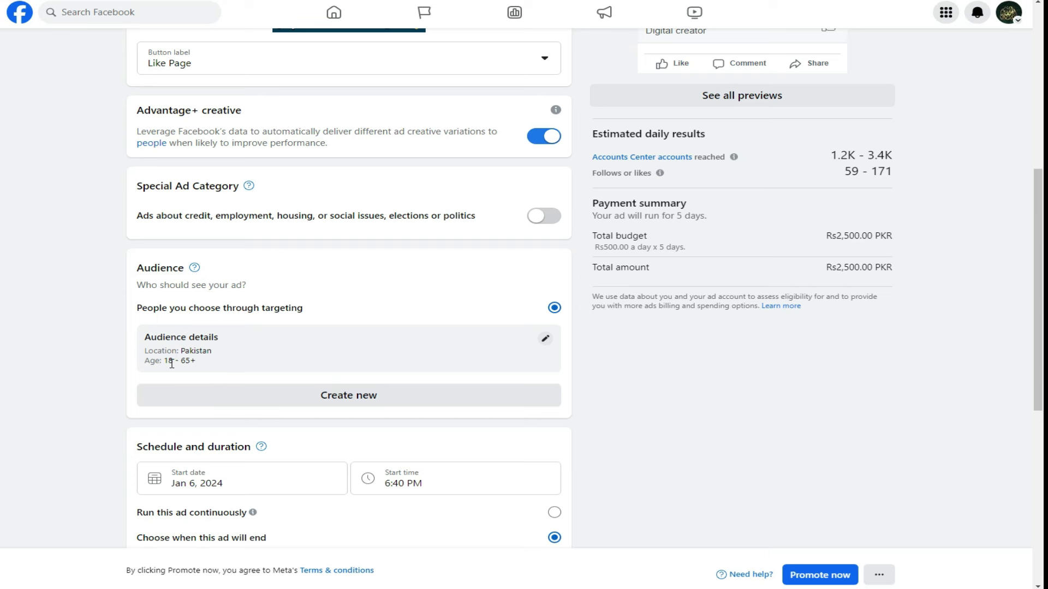
scroll(266, 370, "down", 5)
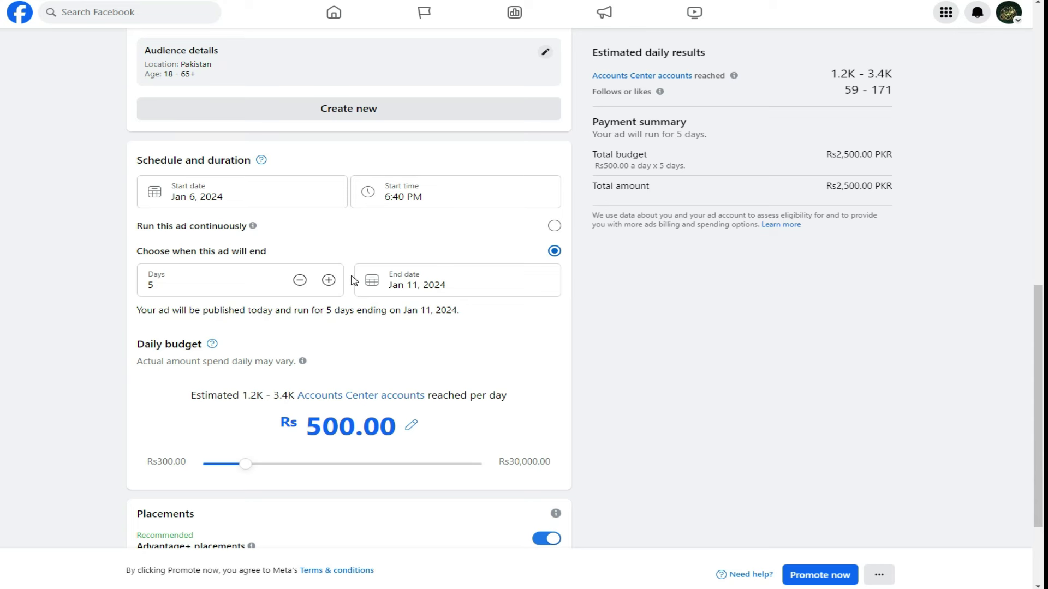
left_click(328, 280)
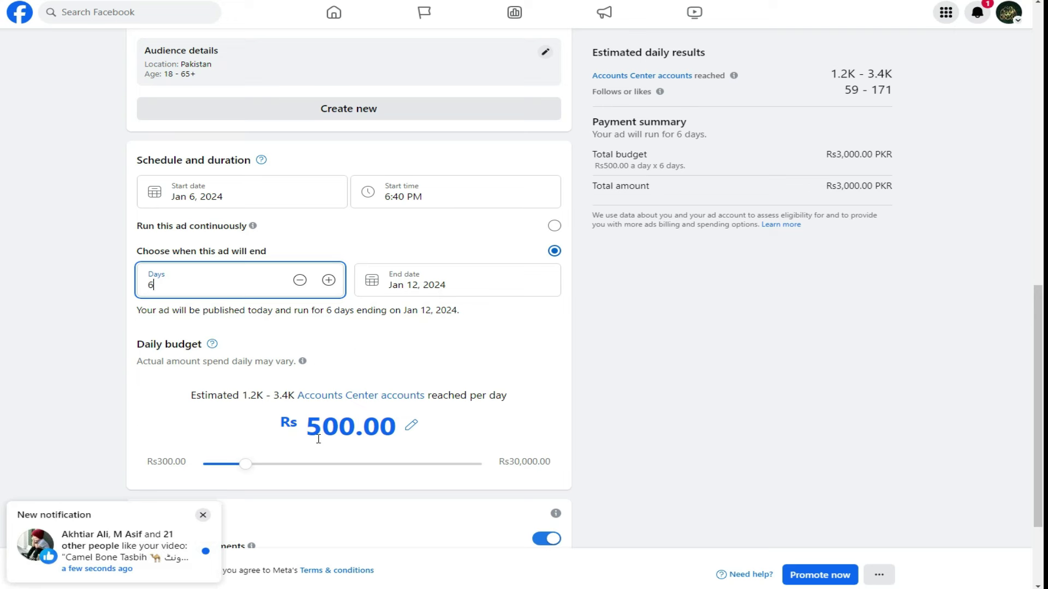
left_click(202, 515)
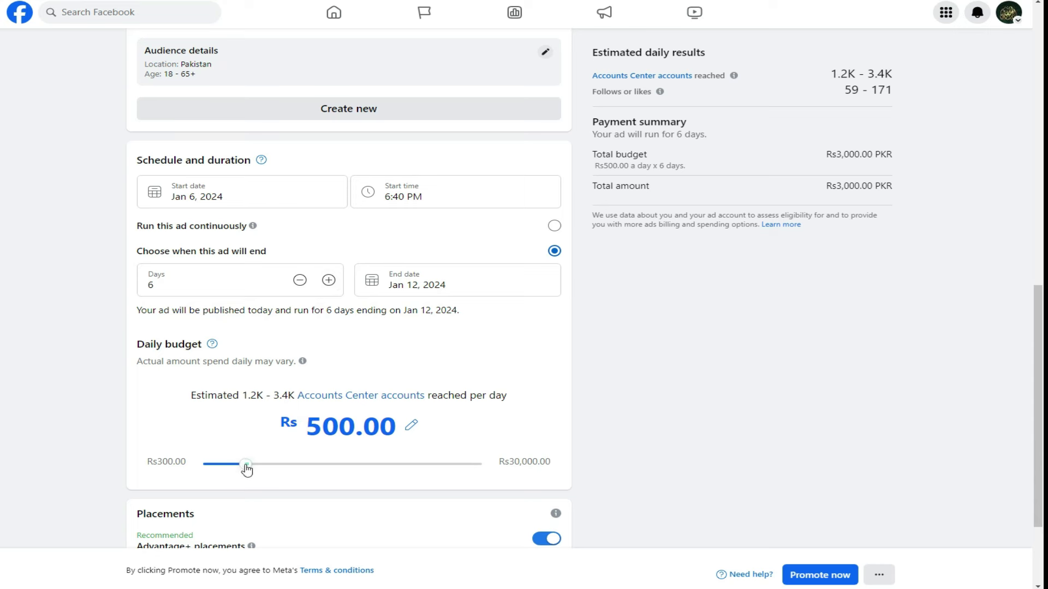
left_click_drag(234, 468, 222, 466)
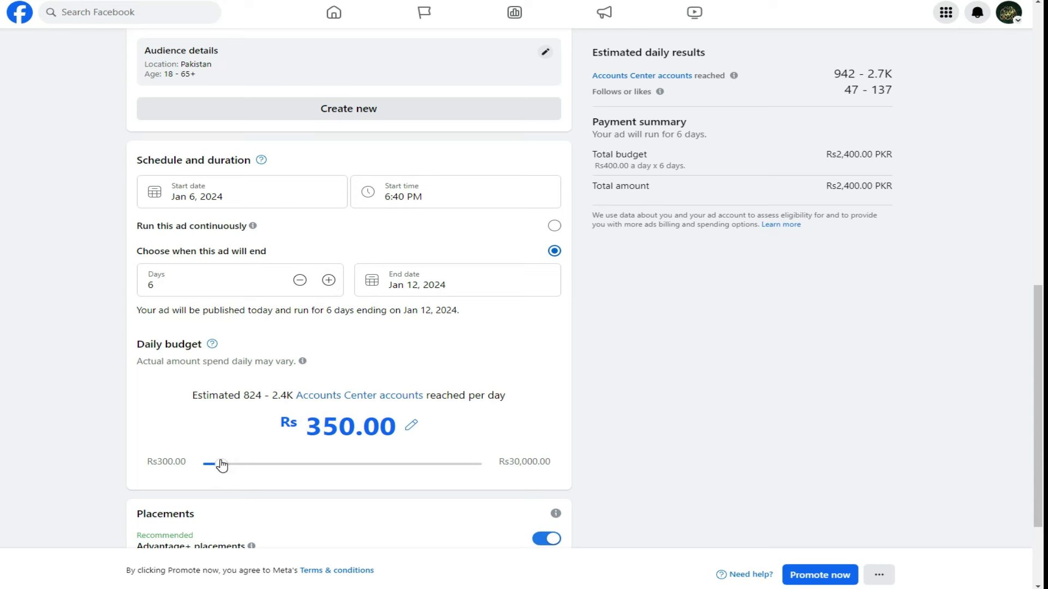
- Extend the ad's duration to 10 days
left_click(329, 281)
left_click(330, 281)
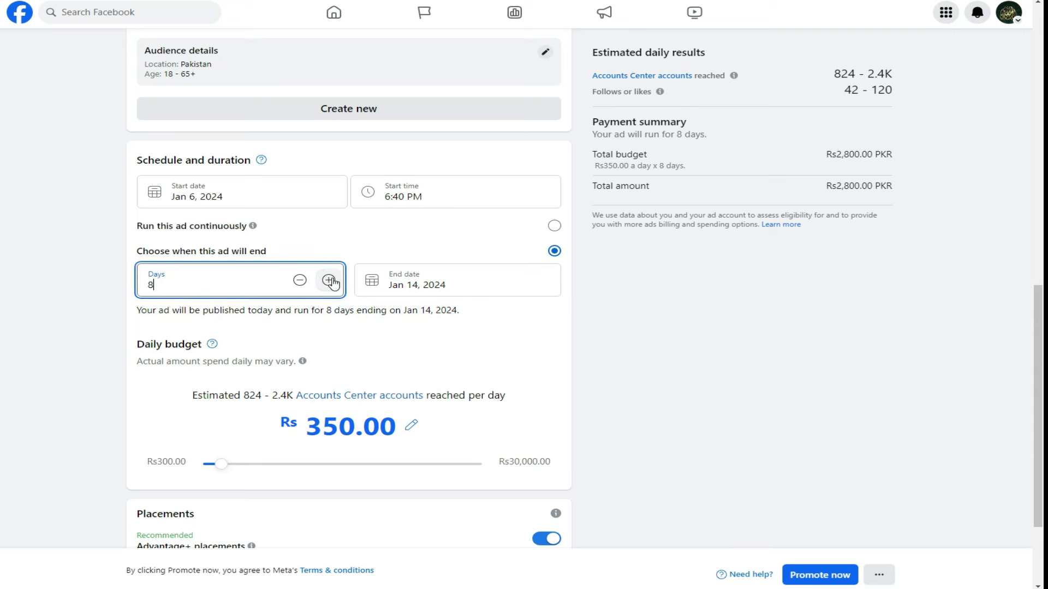
left_click(330, 281)
left_click(330, 281)
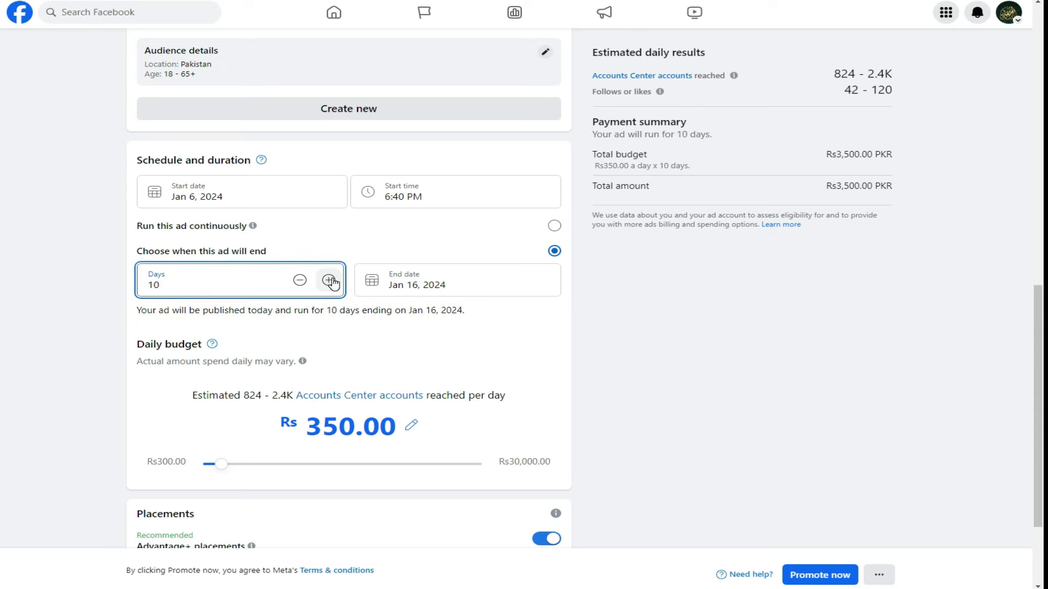
- Review the ad's total budget, audience, schedule, placements, payment method and creative before publishing
left_click_drag(839, 153, 870, 156)
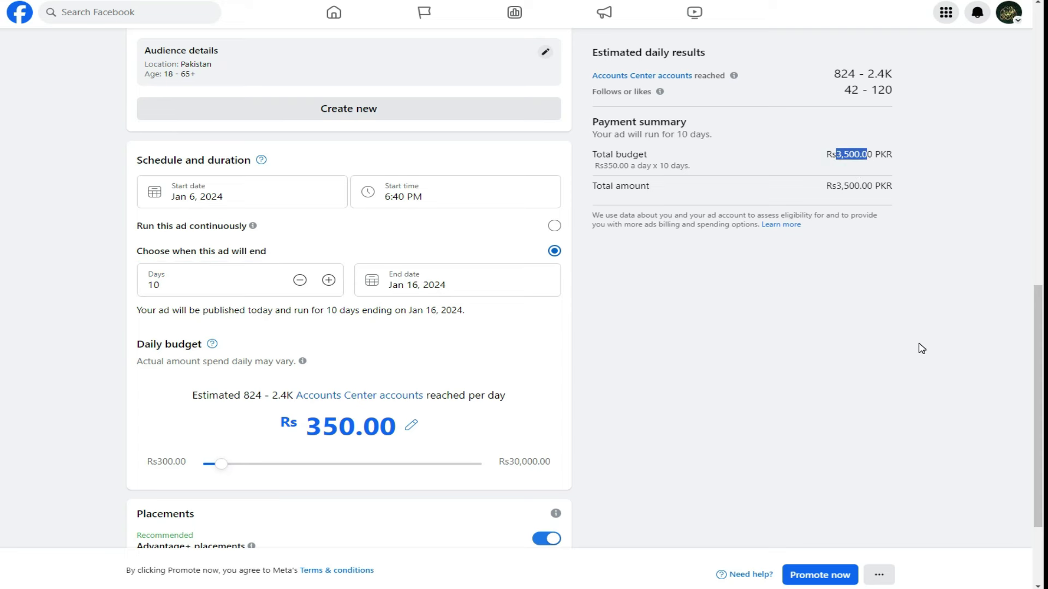
scroll(919, 346, "up", 3)
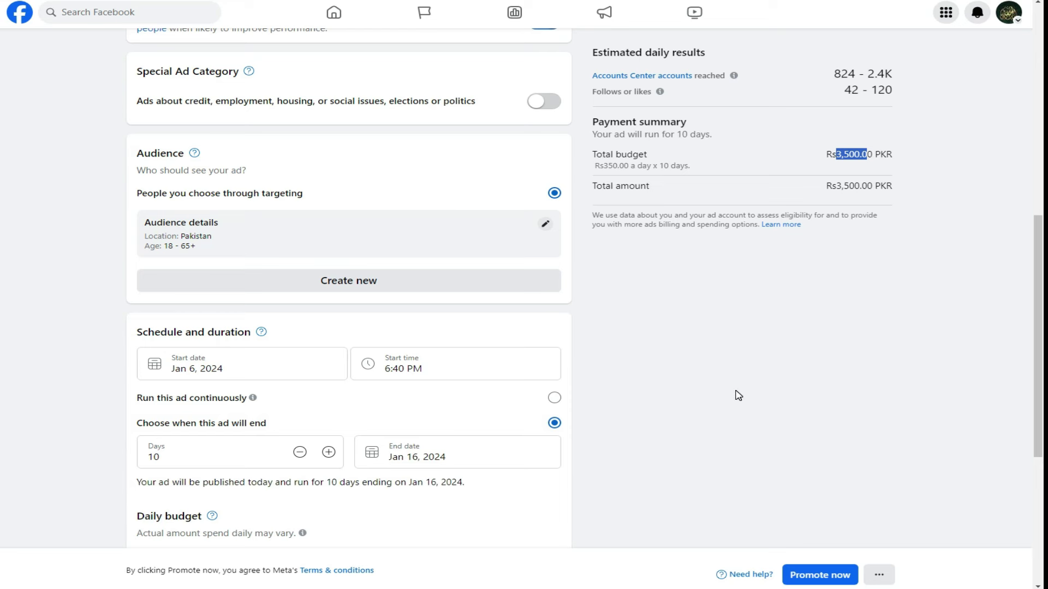
scroll(737, 394, "down", 2)
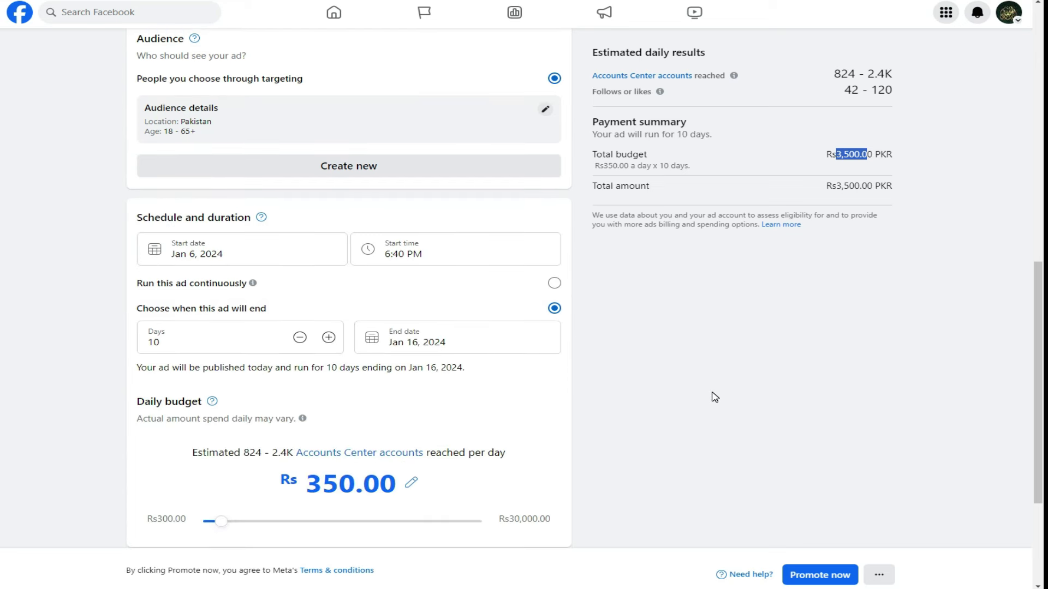
scroll(714, 395, "down", 2)
scroll(714, 396, "down", 1)
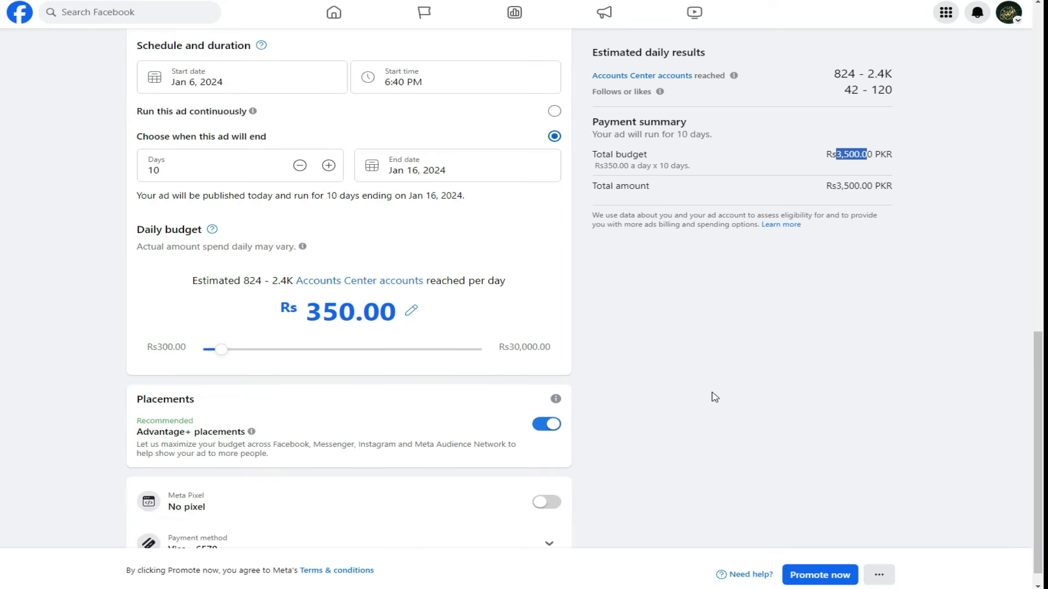
scroll(677, 393, "down", 1)
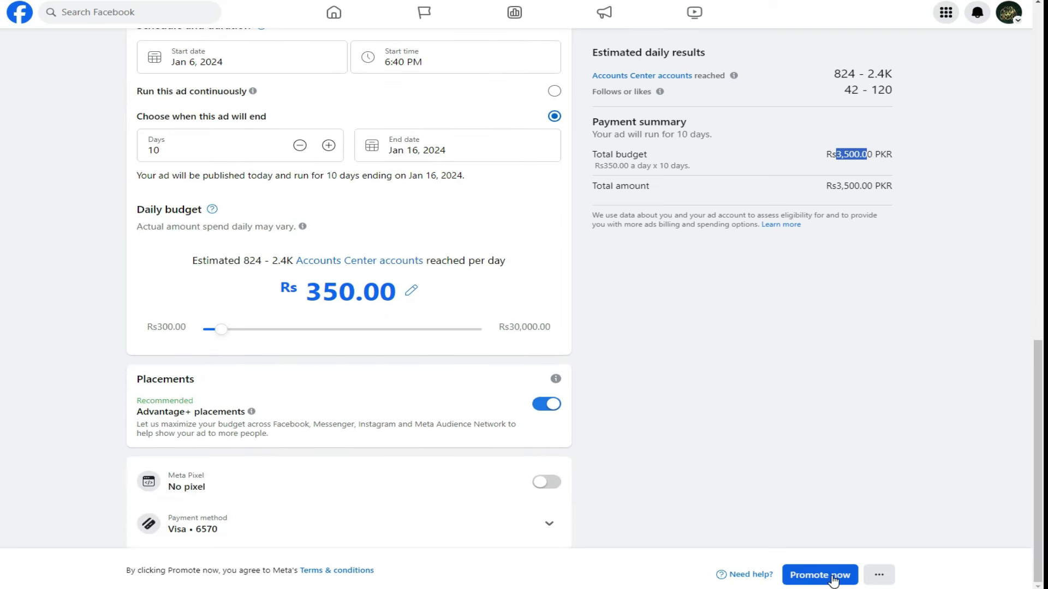
scroll(619, 289, "up", 13)
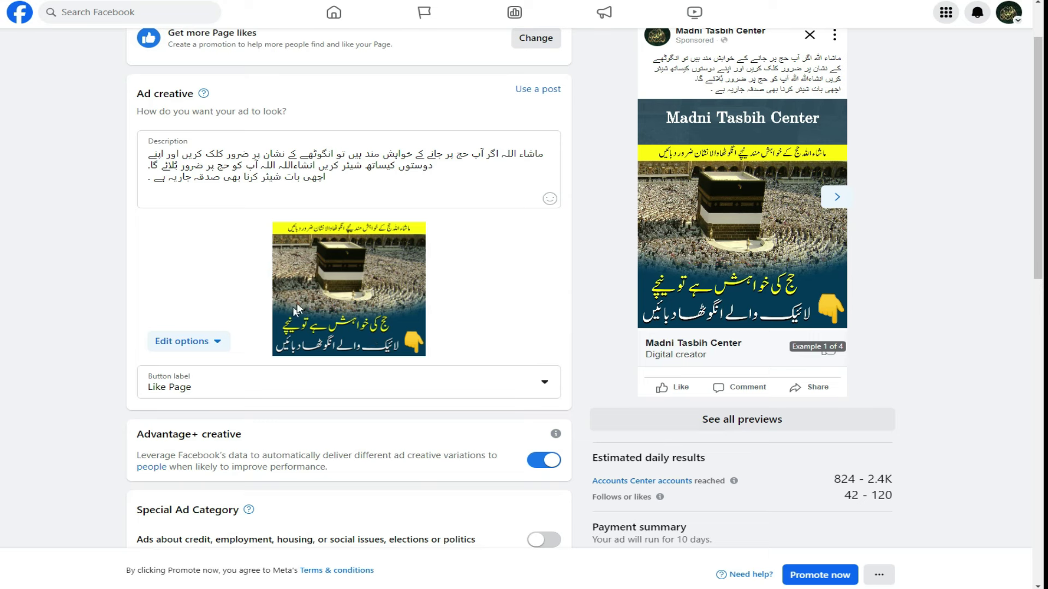
scroll(799, 443, "down", 2)
left_click_drag(835, 477, 866, 477)
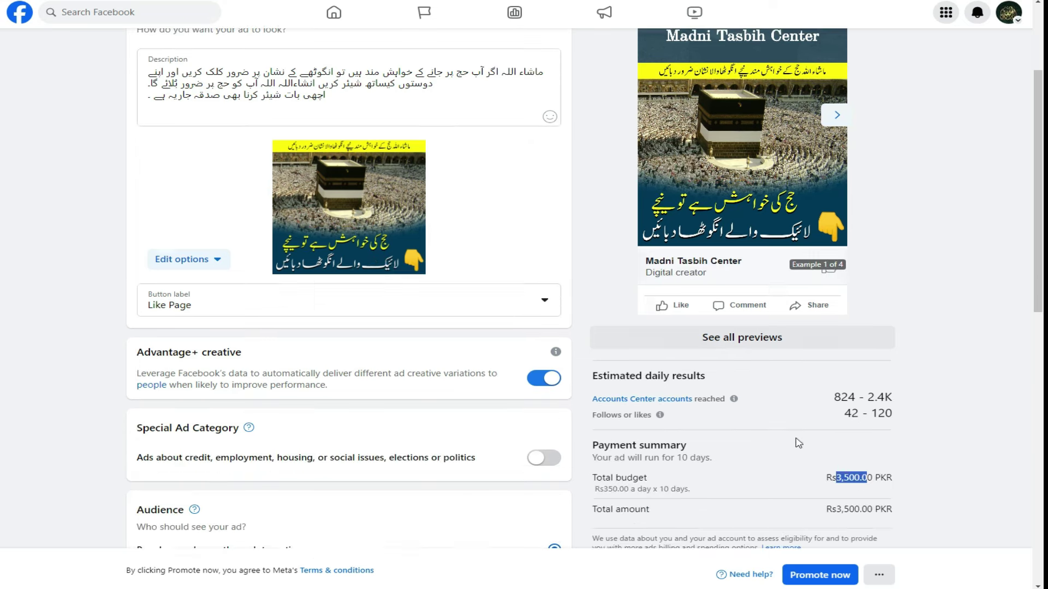
- Submit the ad for promotion and continue to the Ad Center
scroll(807, 573, "down", 4)
left_click(814, 582)
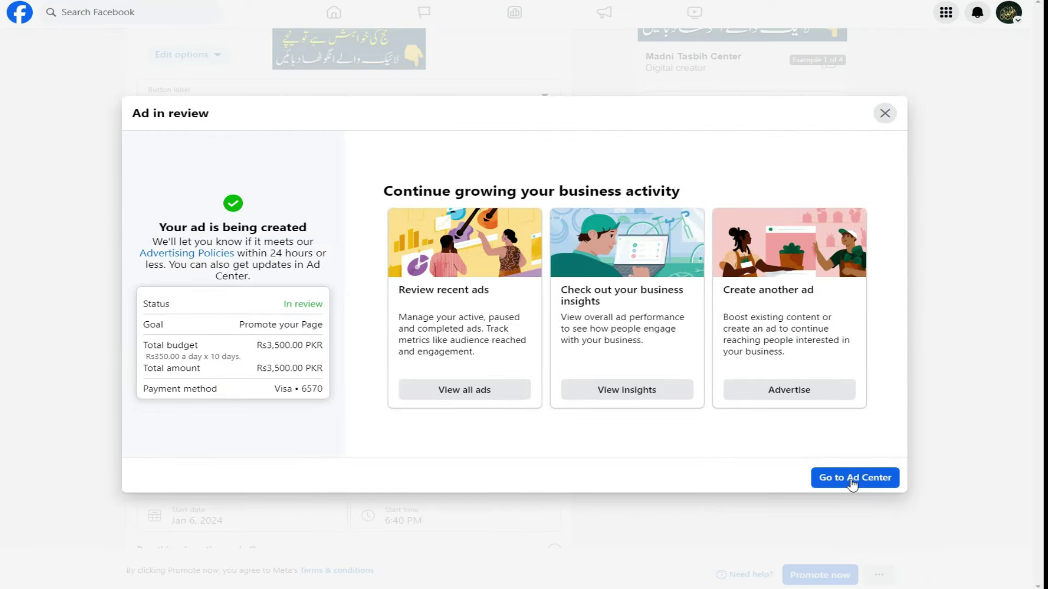
left_click(851, 483)
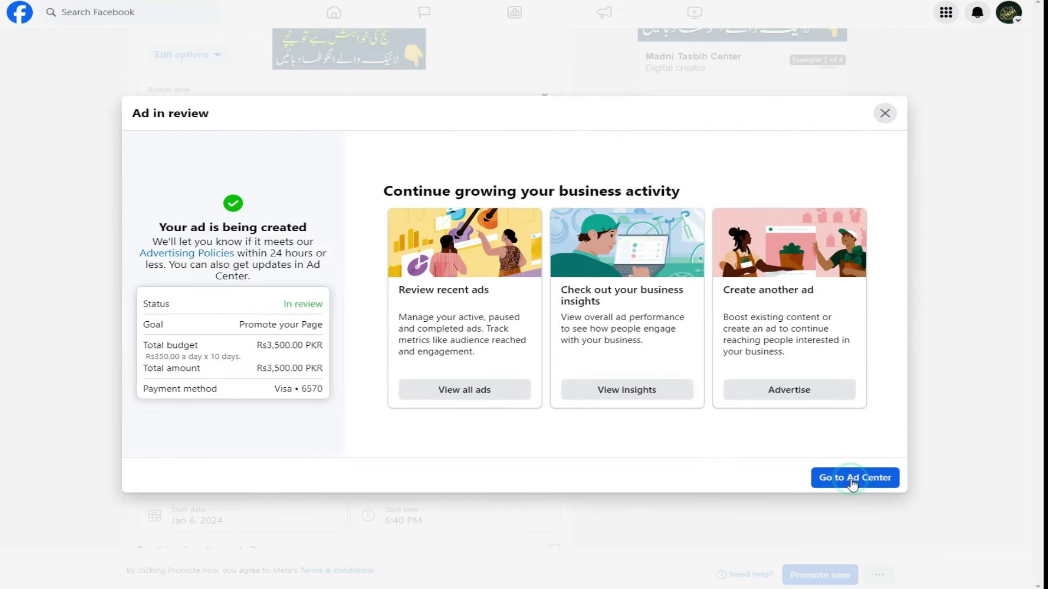